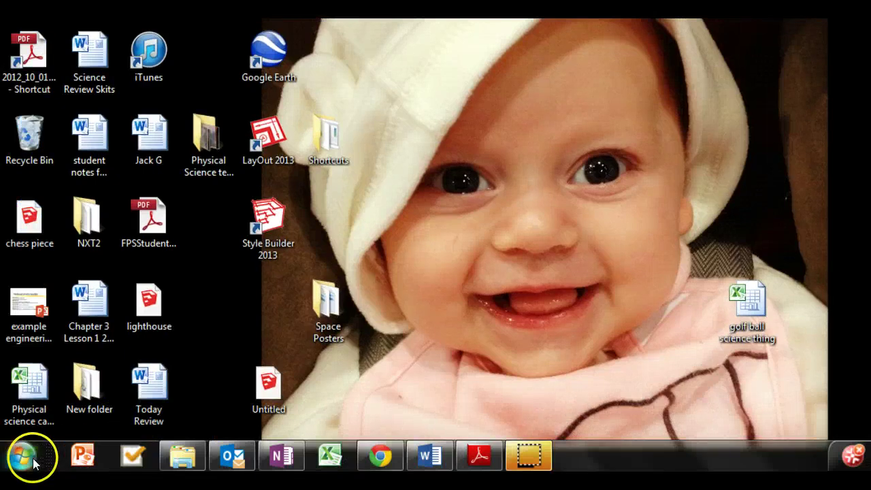
Step: Launch SketchUp from a Start menu search for 'sketchup'
left_click(24, 459)
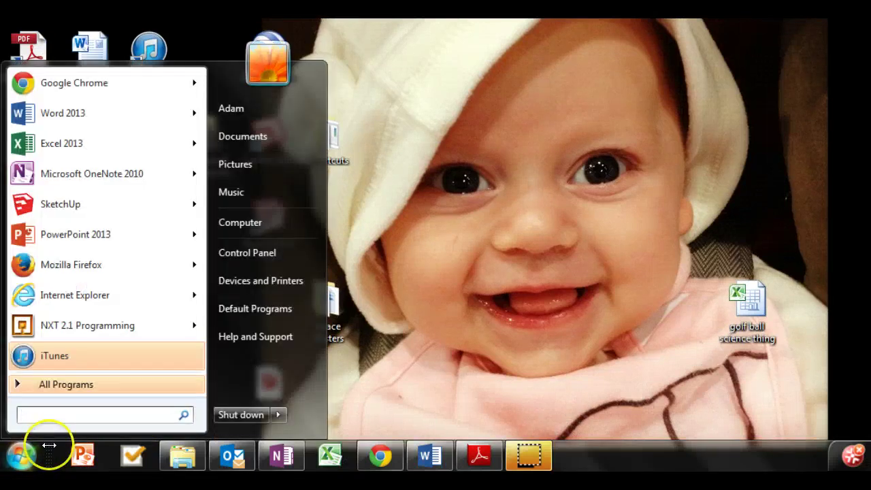
type("sk")
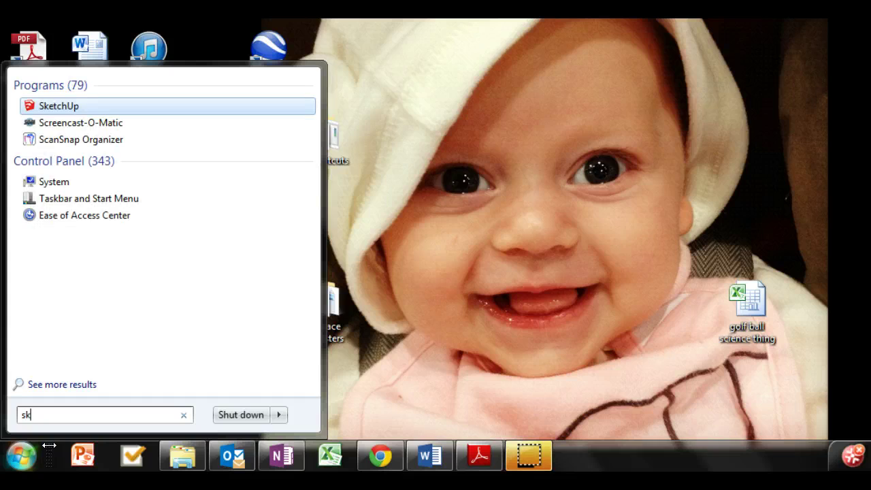
type("etchu")
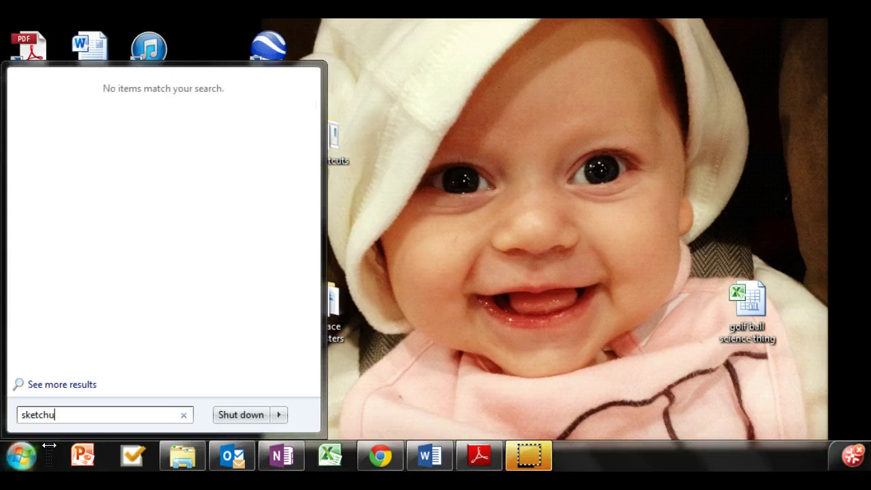
type("p")
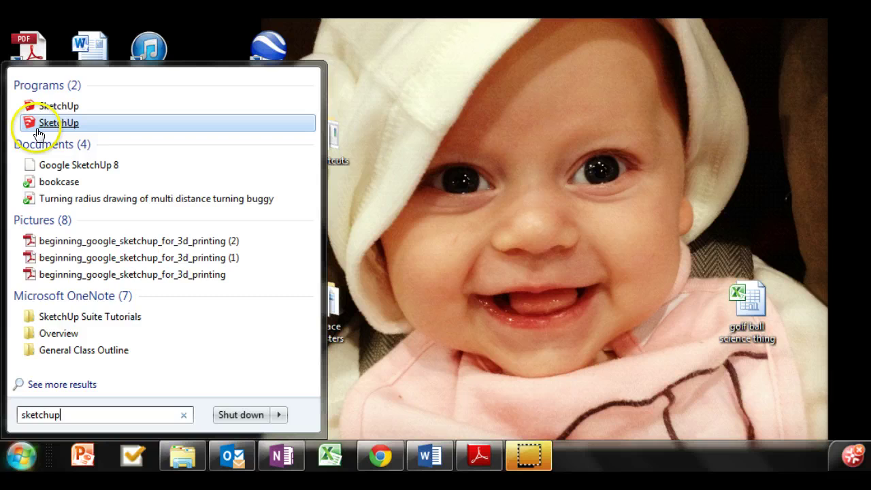
left_click(39, 126)
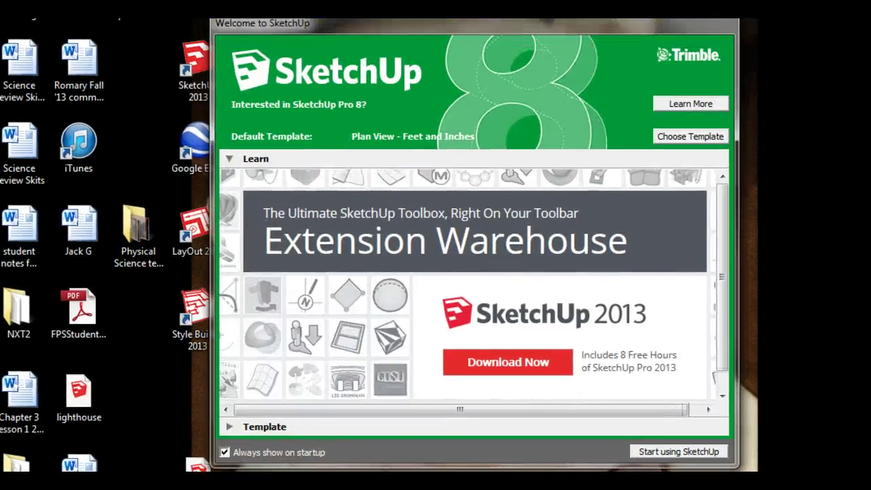
Step: Choose the Product Design and Woodworking - Millimeters template and start modelling
left_click(229, 427)
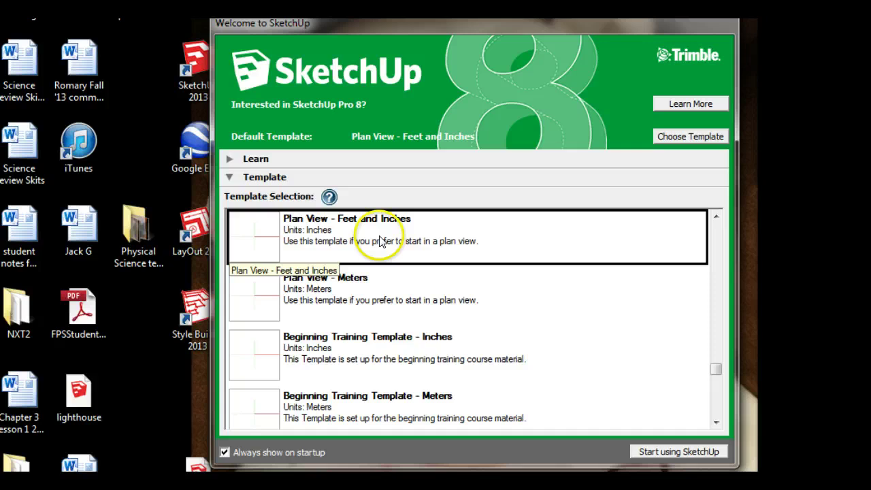
left_click_drag(715, 368, 718, 336)
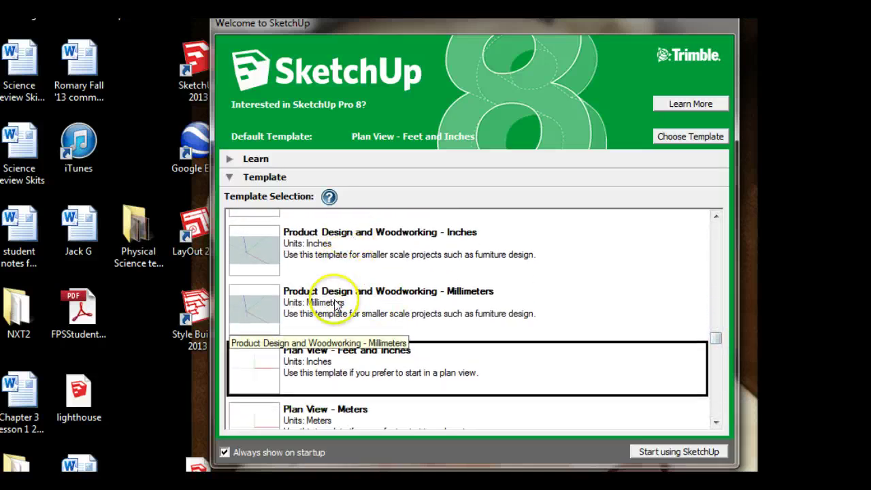
left_click(370, 308)
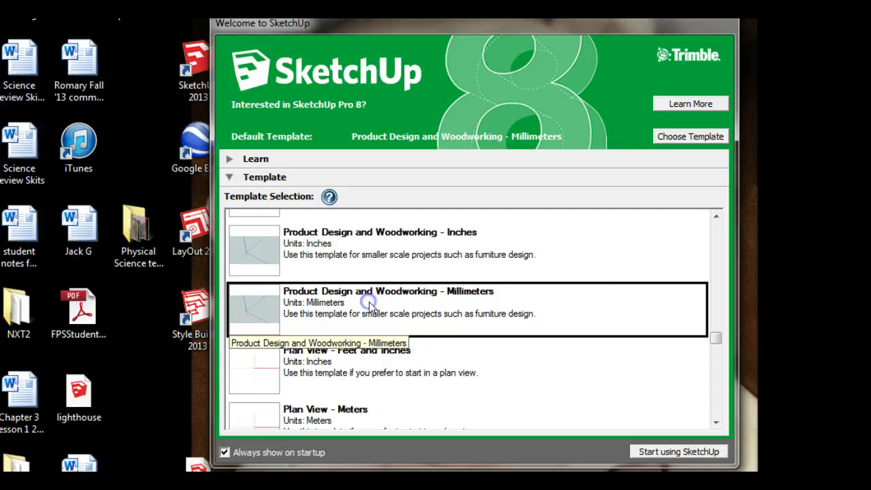
left_click(676, 452)
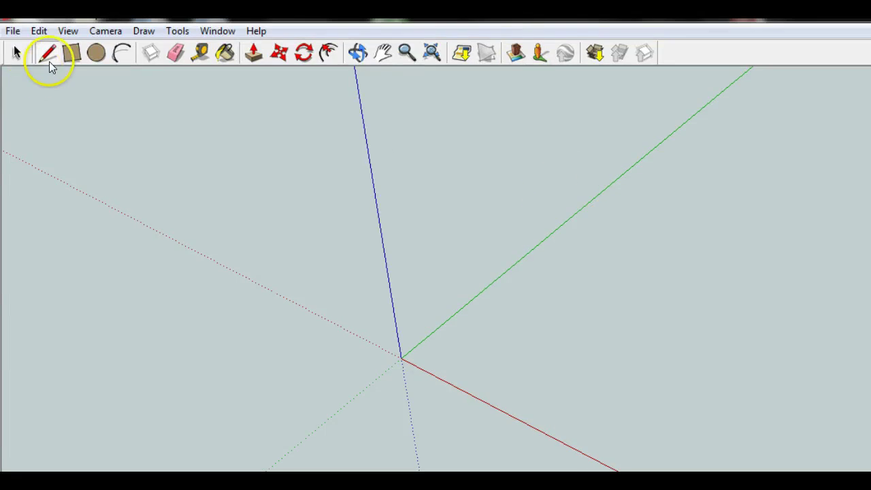
Step: Draw a rectangle from the axis origin, entering 1,1 as its size for a square face
left_click(58, 58)
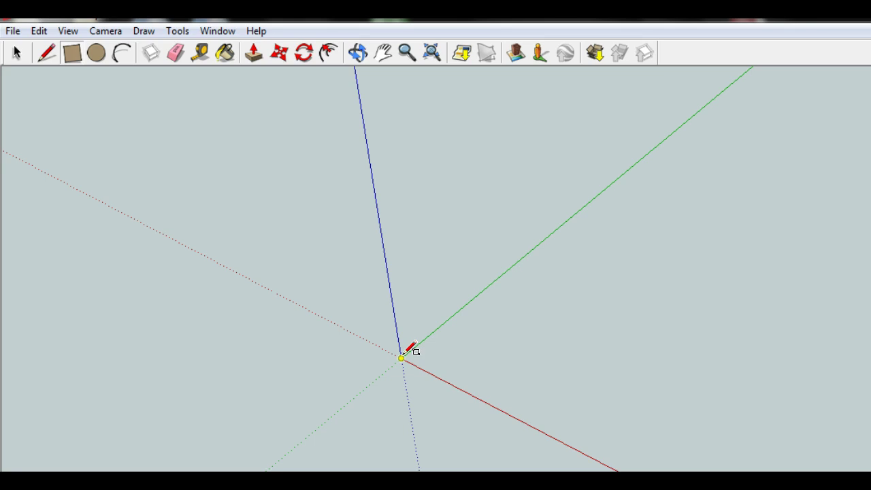
left_click_drag(401, 357, 543, 338)
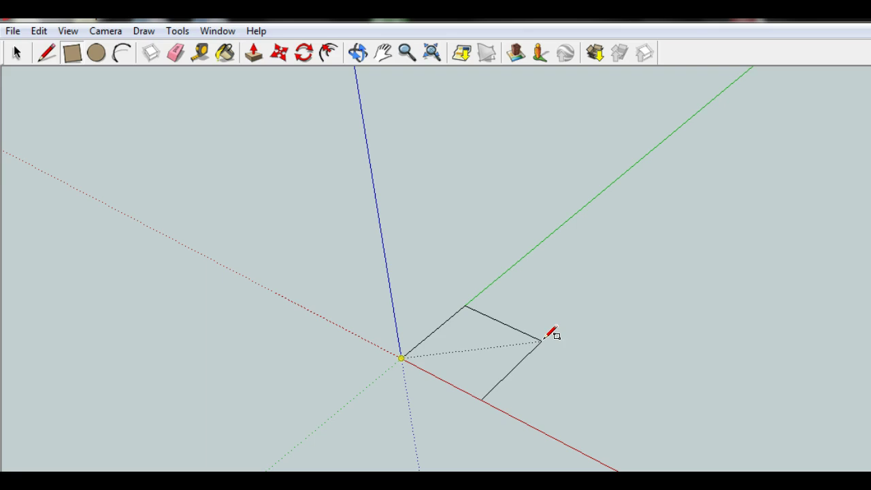
left_click_drag(543, 339, 574, 336)
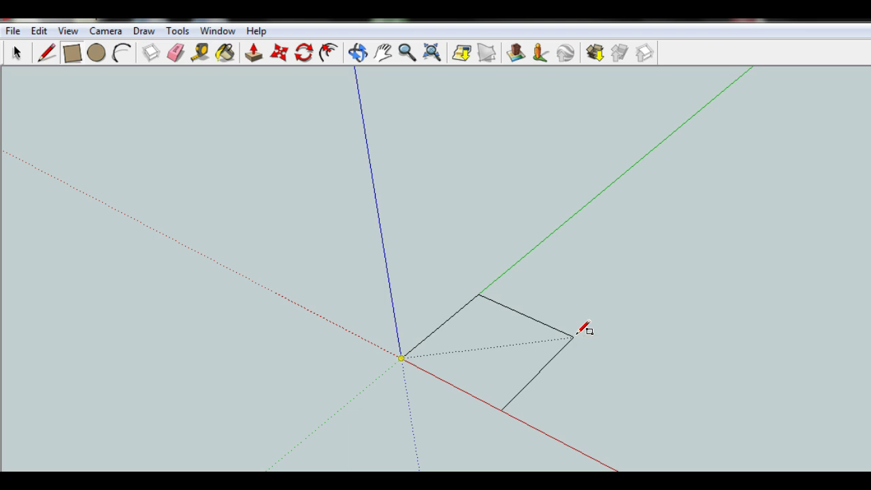
left_click_drag(574, 336, 596, 335)
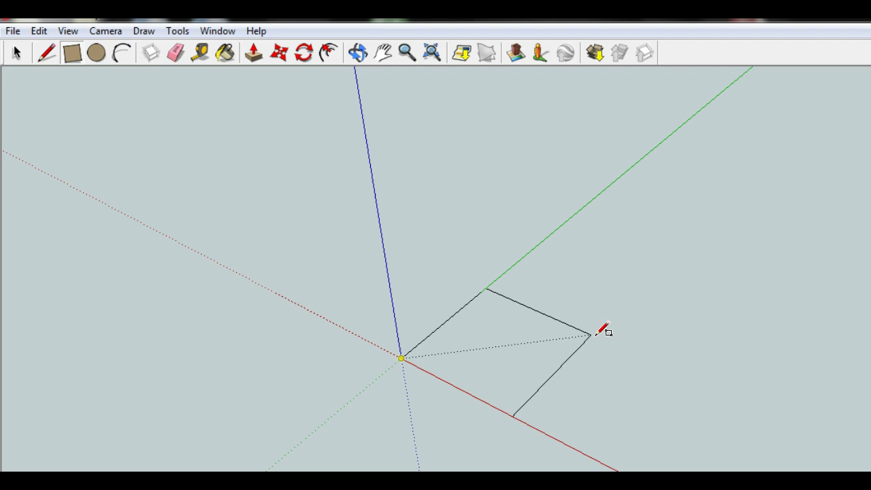
type("1,1")
key("Return")
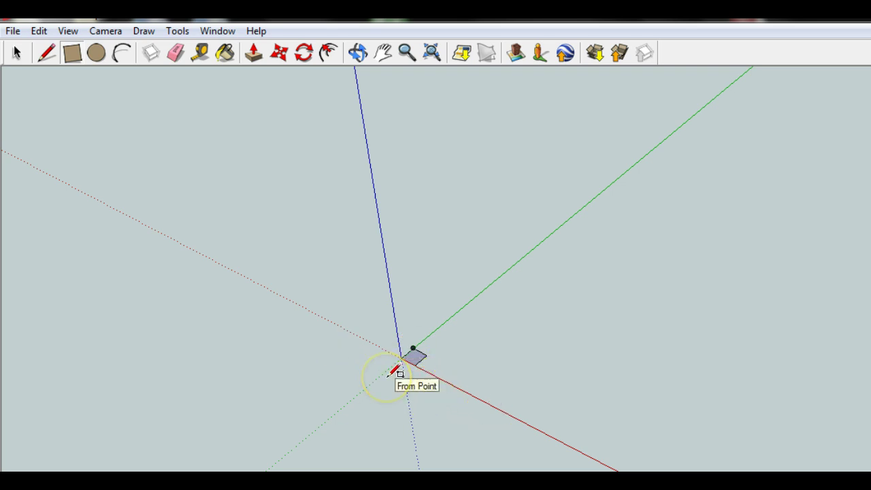
Step: Zoom in on the small square face at the origin
scroll(395, 373, "up", 3)
scroll(507, 378, "up", 2)
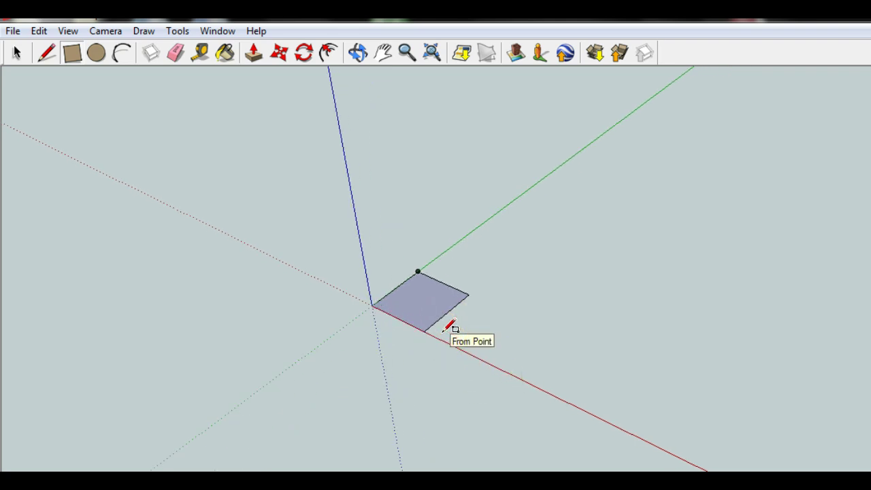
scroll(455, 328, "up", 3)
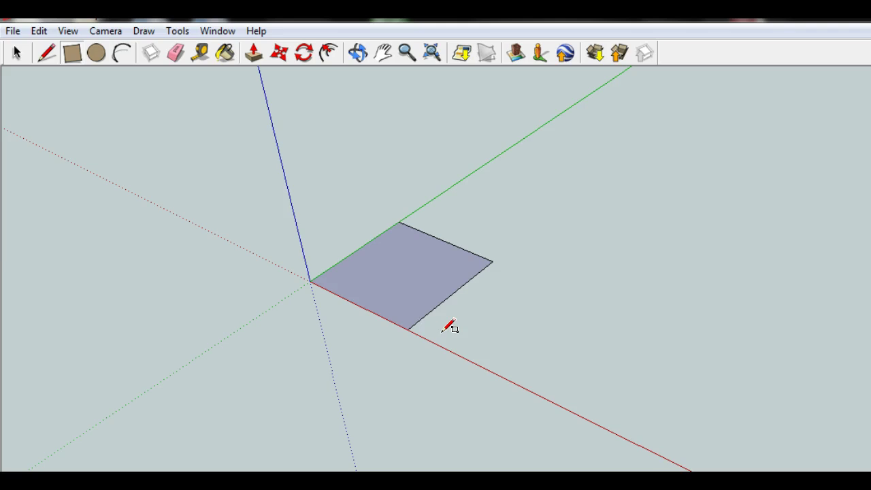
scroll(449, 328, "up", 1)
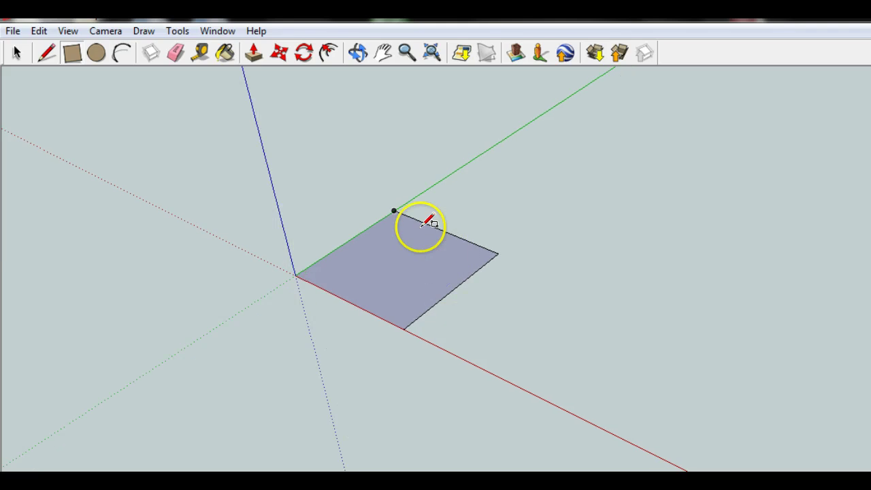
Step: Push/pull the square face up 100 mm into a cube
left_click(254, 53)
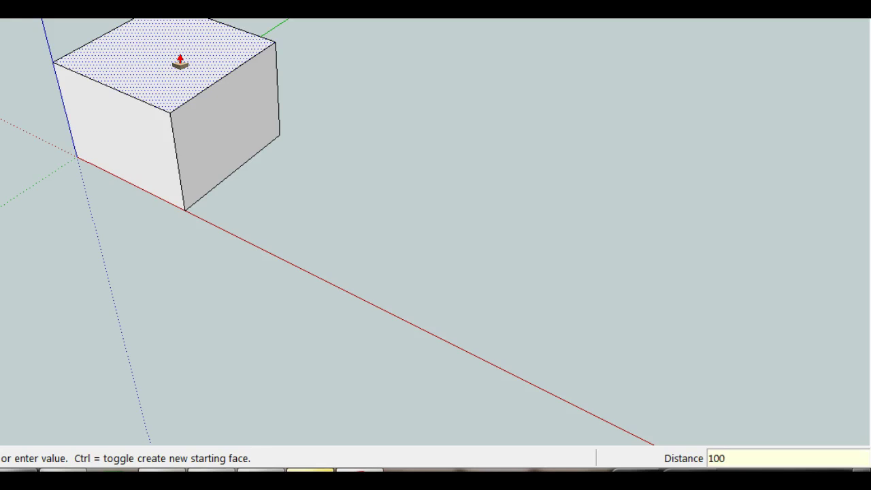
key("Return")
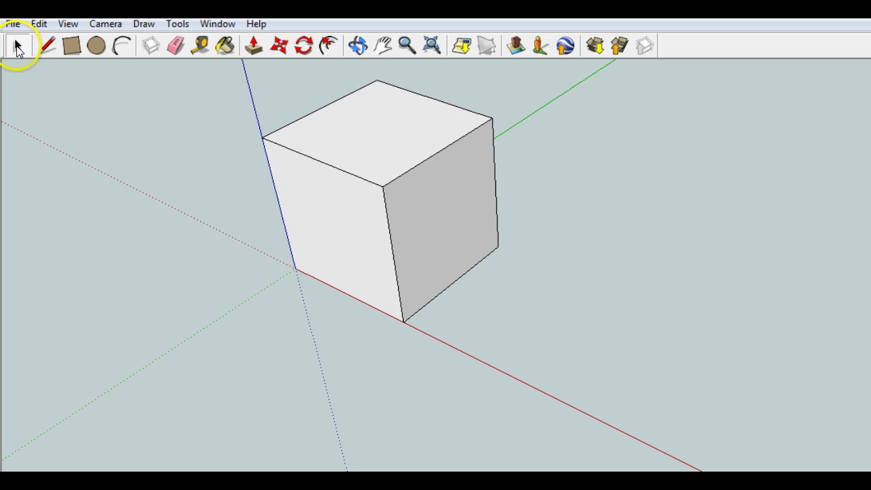
Step: Select the entire 100 mm cube and make it a group from the right-click menu
triple_click(364, 148)
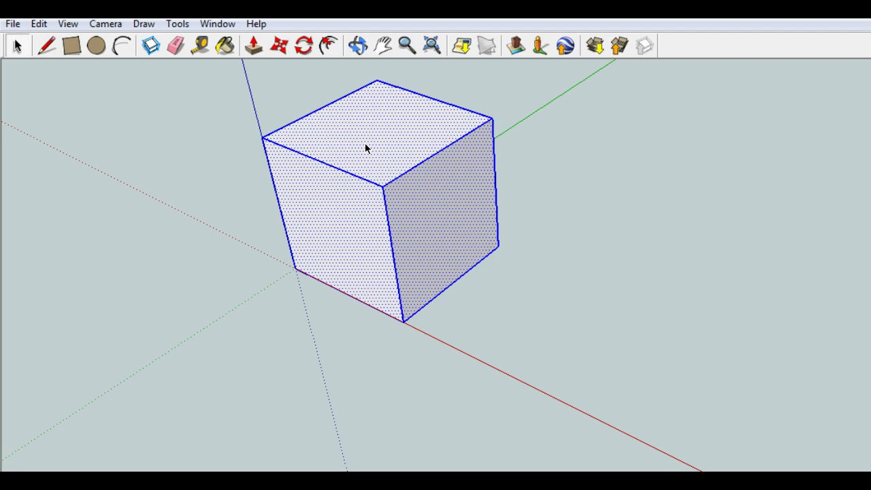
left_click(689, 214)
left_click(373, 138)
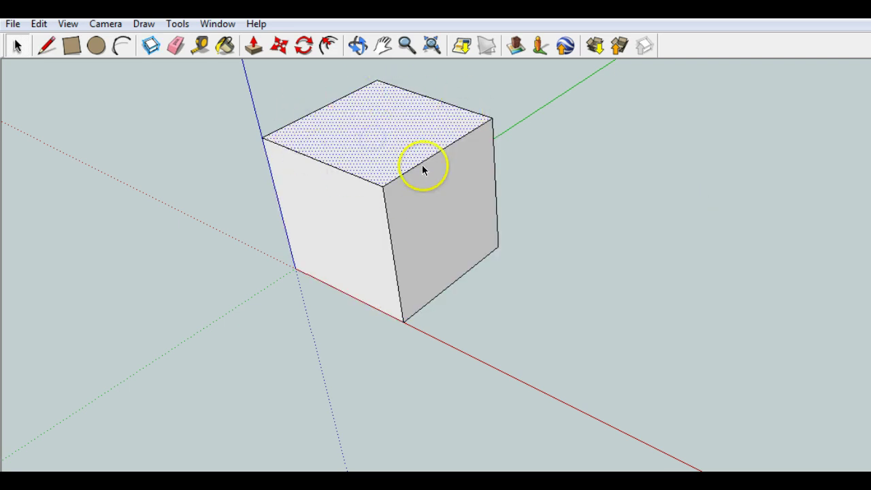
left_click(604, 153)
left_click(375, 135)
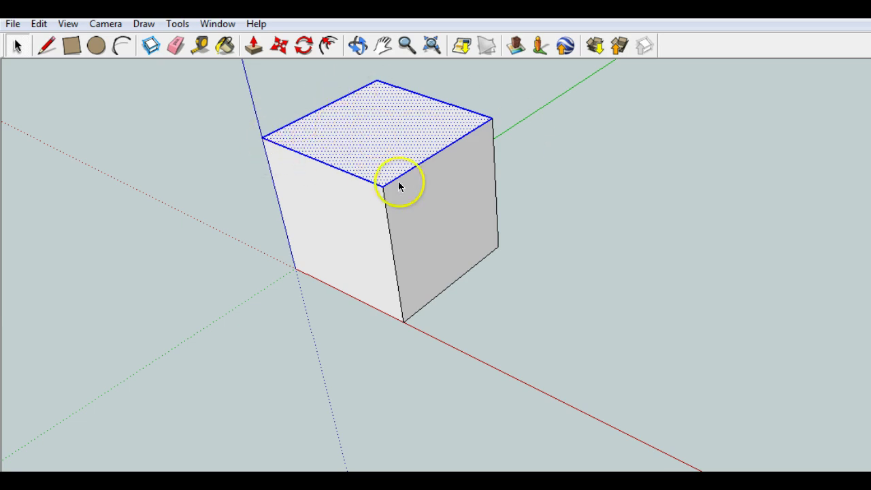
left_click(721, 190)
triple_click(390, 150)
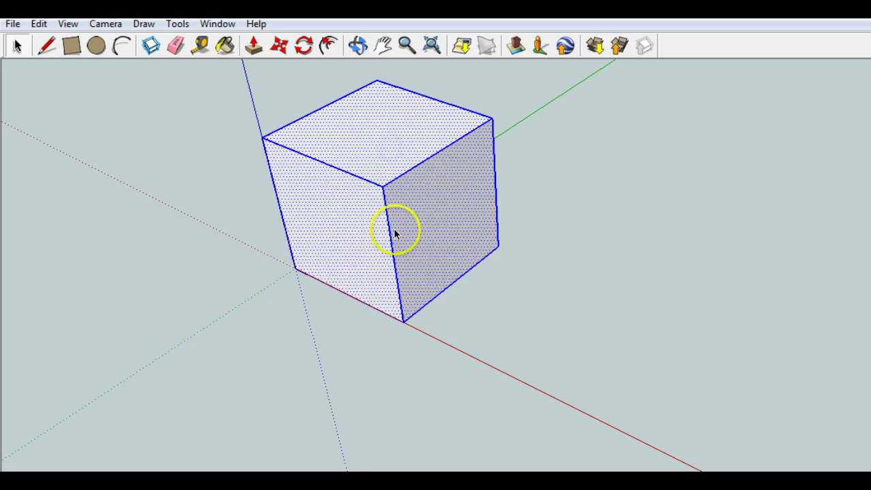
left_click(350, 149)
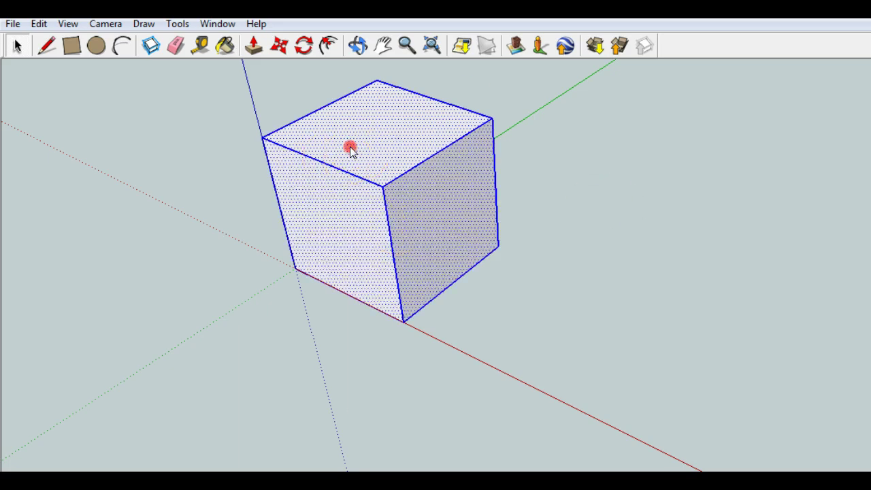
right_click(349, 149)
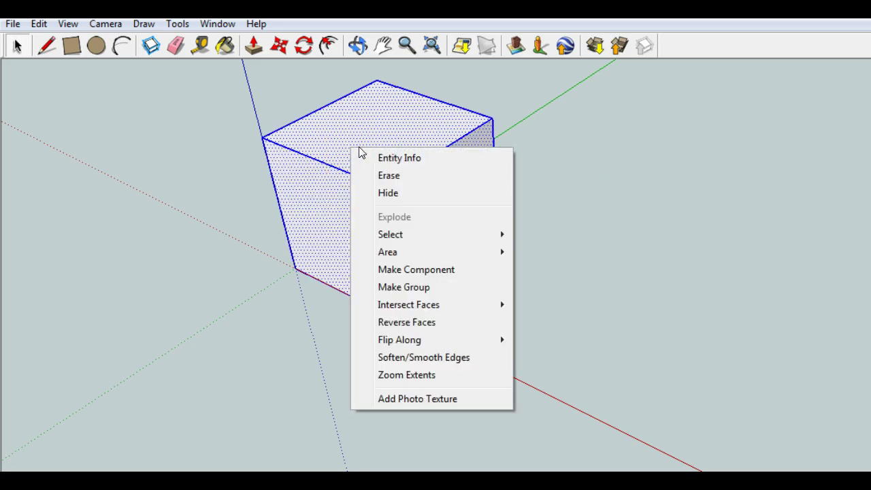
left_click(443, 287)
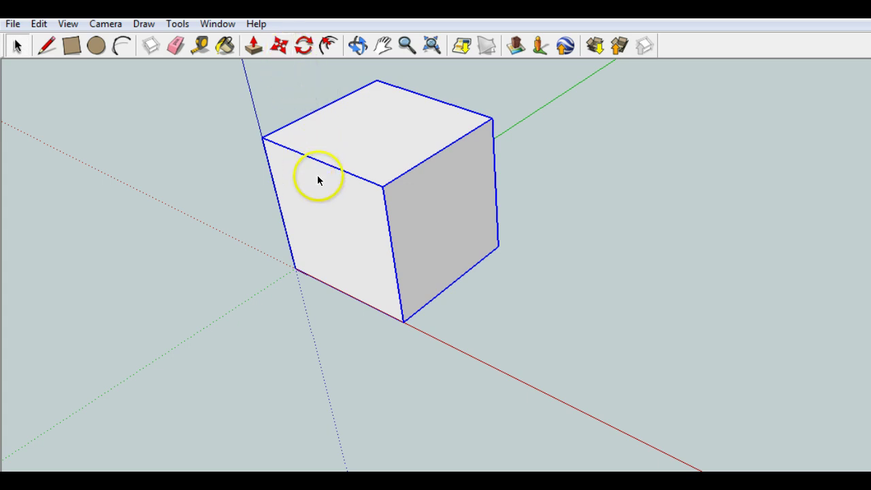
Step: Copy the cube along the red axis and slide the copy flush against the first cube
scroll(324, 188, "up", 2)
scroll(325, 188, "down", 3)
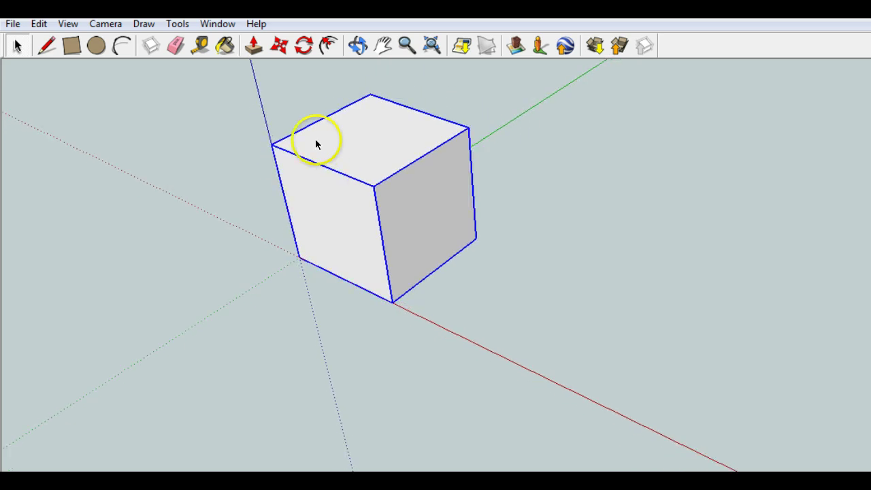
left_click(282, 48)
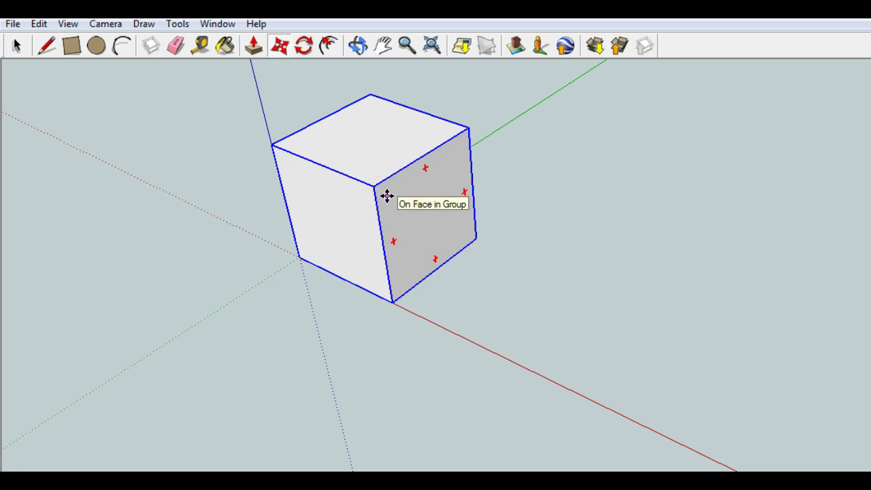
left_click(398, 298)
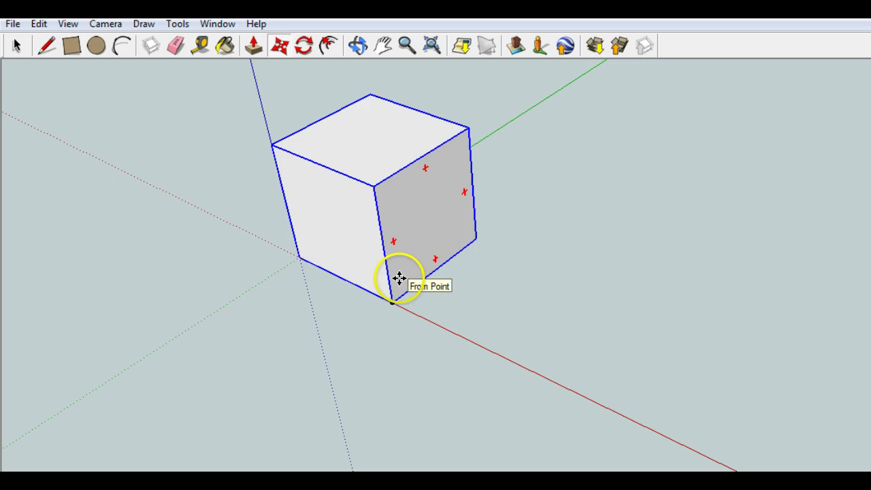
key("Escape")
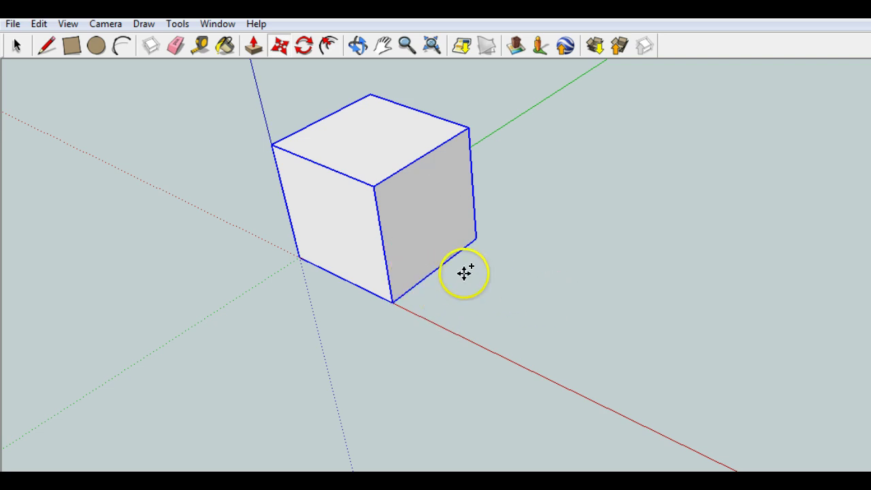
left_click(418, 261)
left_click_drag(419, 261, 570, 346)
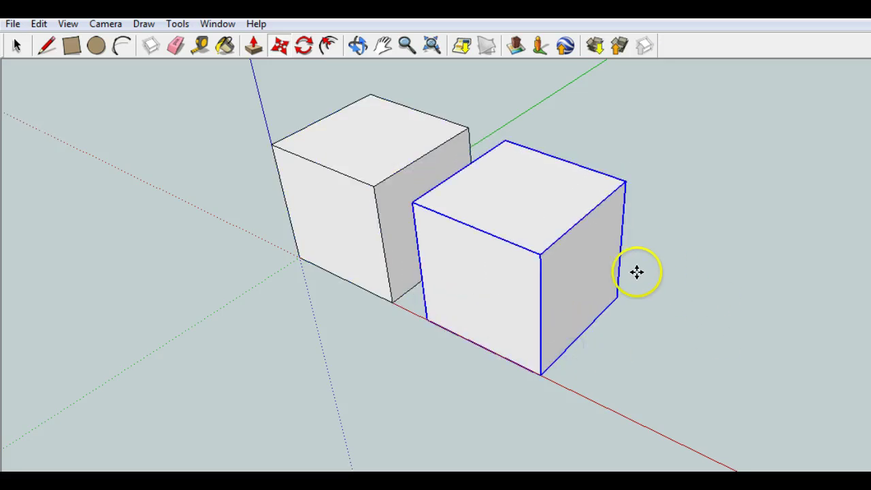
mouse_move(483, 315)
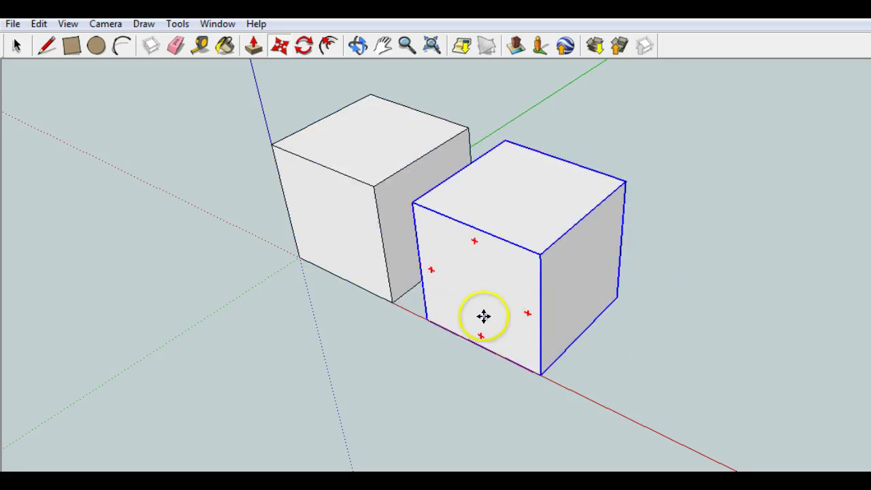
left_click(427, 317)
left_click_drag(426, 318, 396, 304)
left_click(396, 304)
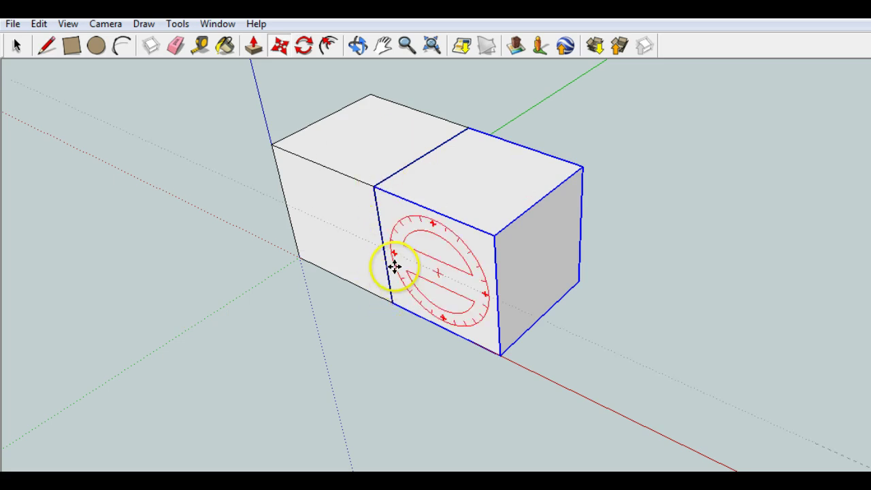
Step: Stack a copy of the second cube on top of it, then select the lower front cube
left_click(393, 300)
left_click(392, 302)
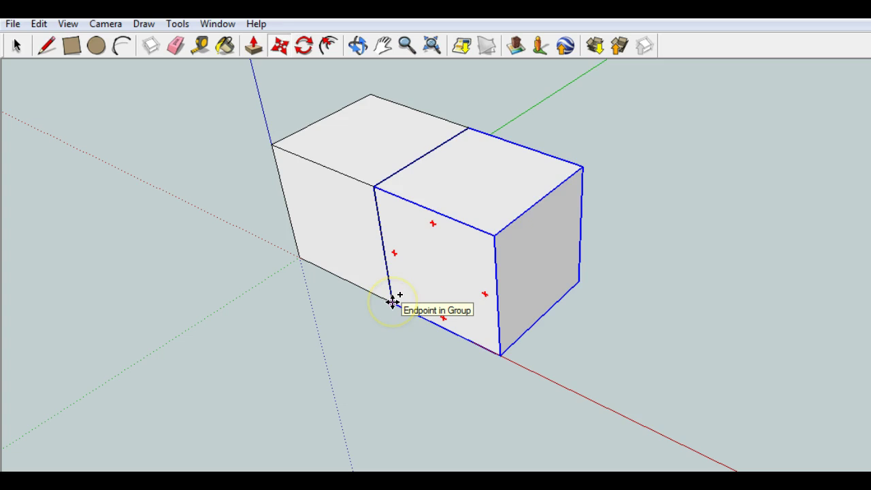
left_click_drag(393, 302, 375, 189)
scroll(324, 319, "up", 1)
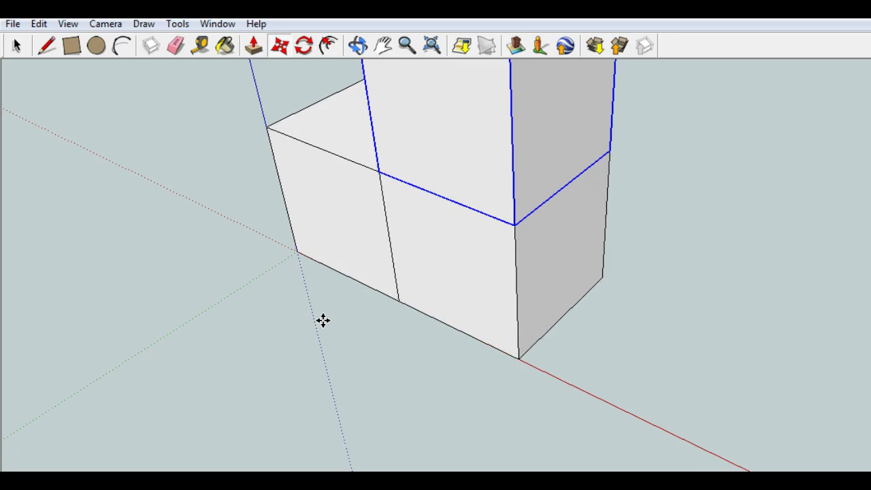
scroll(323, 320, "down", 4)
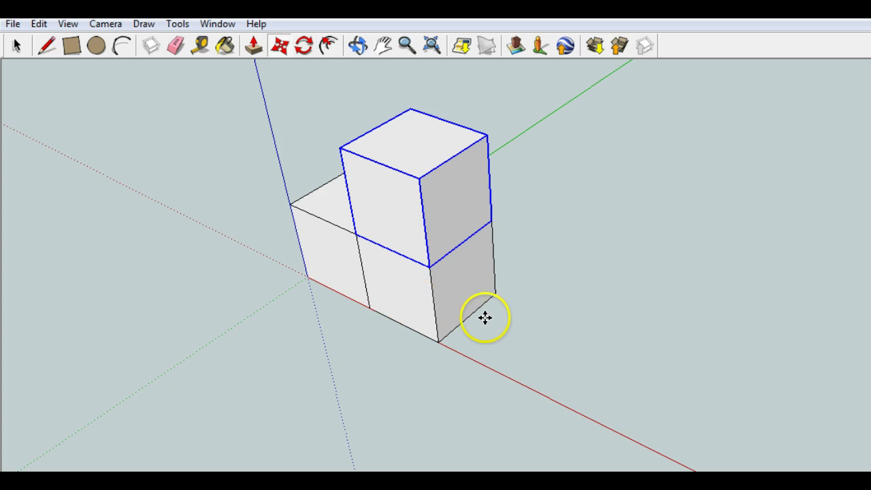
key("space")
left_click(422, 306)
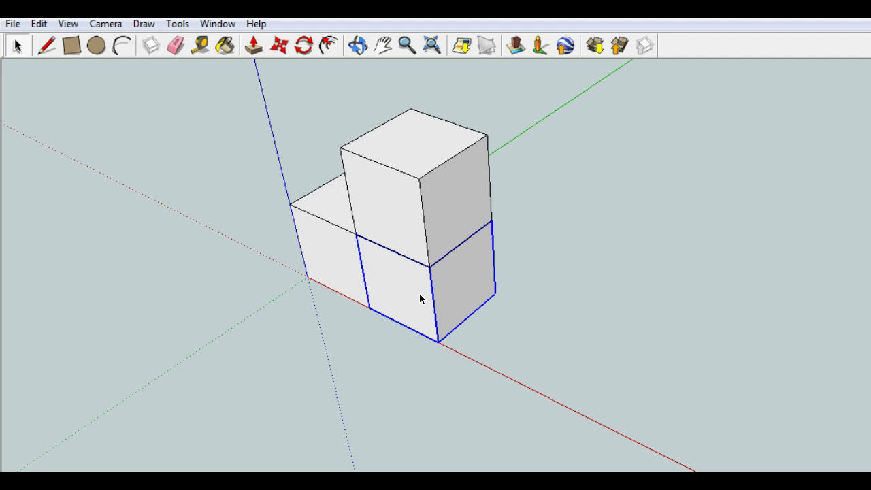
left_click(432, 270)
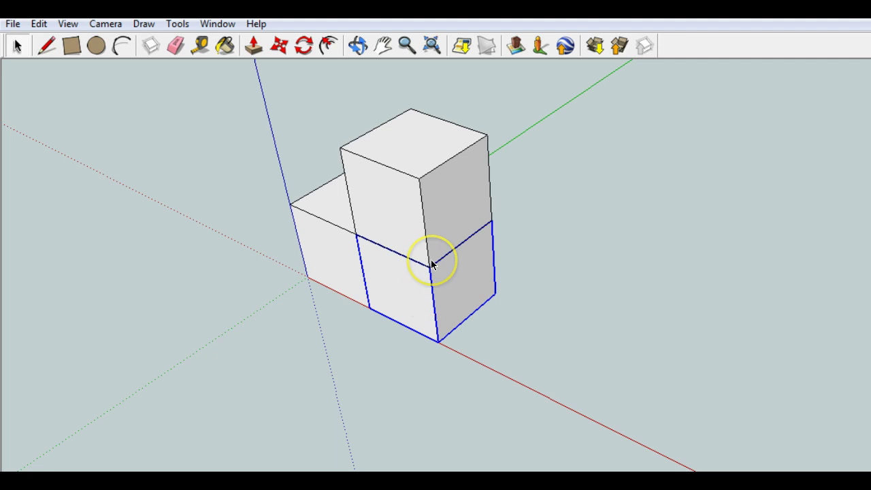
left_click(406, 219)
left_click(391, 304)
left_click(385, 210)
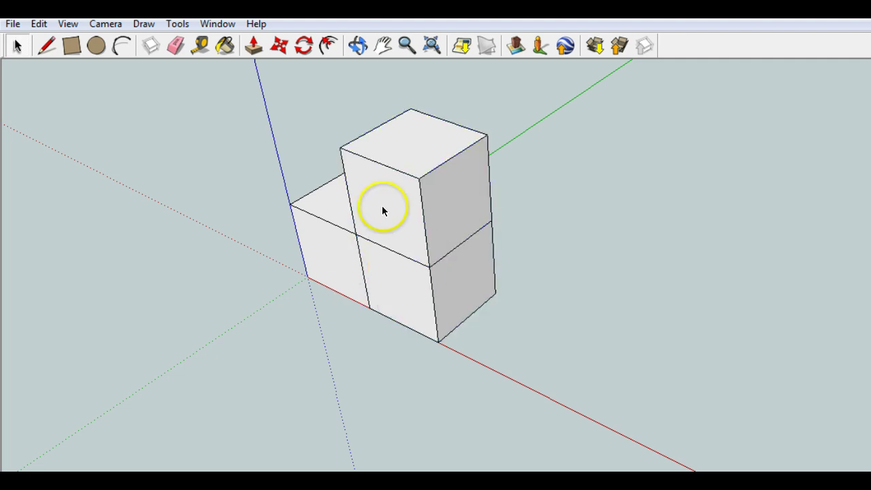
left_click(334, 256)
left_click(401, 202)
left_click(401, 278)
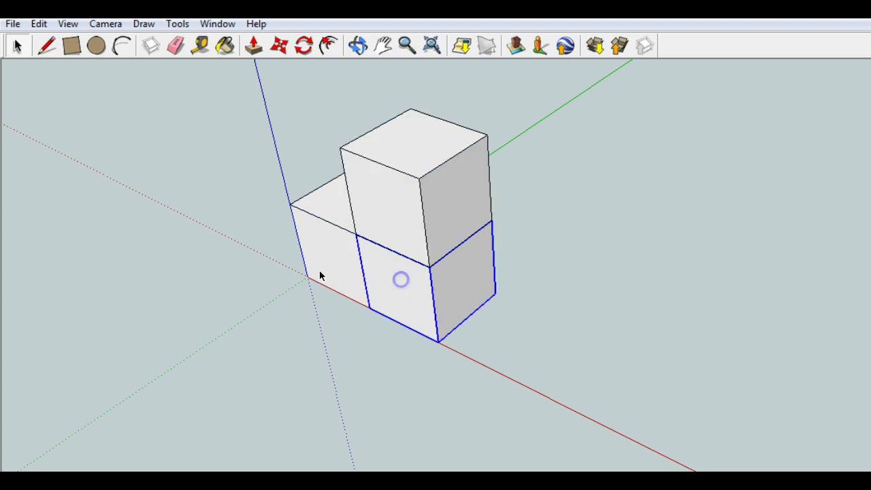
left_click(316, 271)
left_click(405, 281)
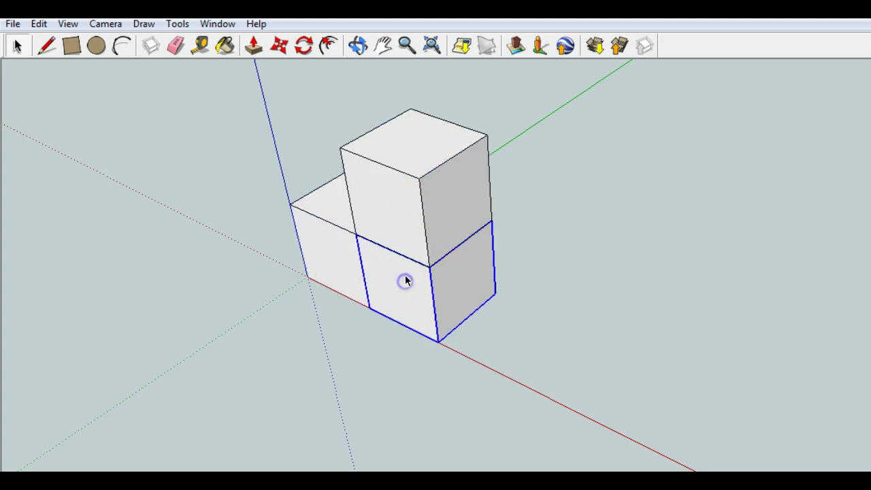
left_click(354, 271)
left_click(570, 288)
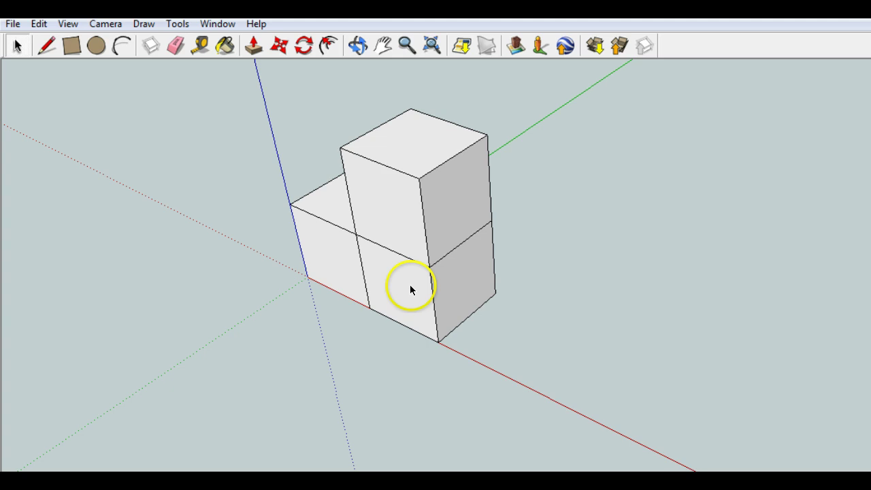
left_click(387, 204)
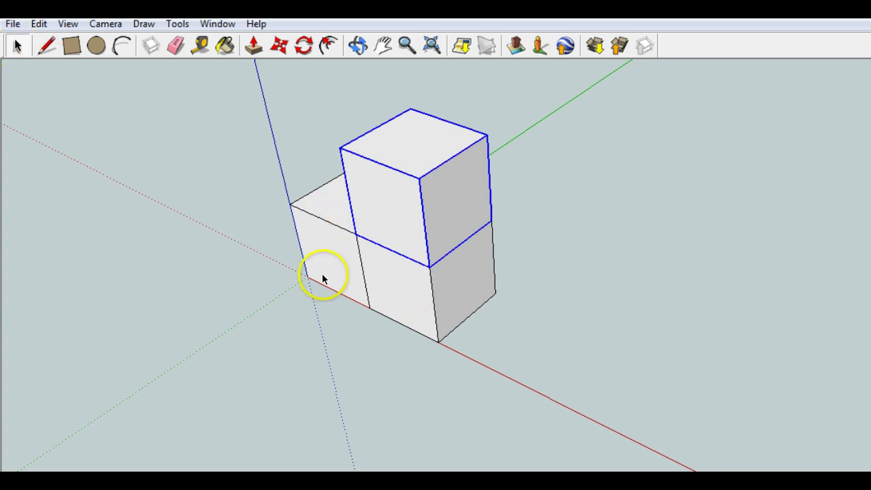
left_click(324, 253)
left_click(408, 271)
left_click(399, 204)
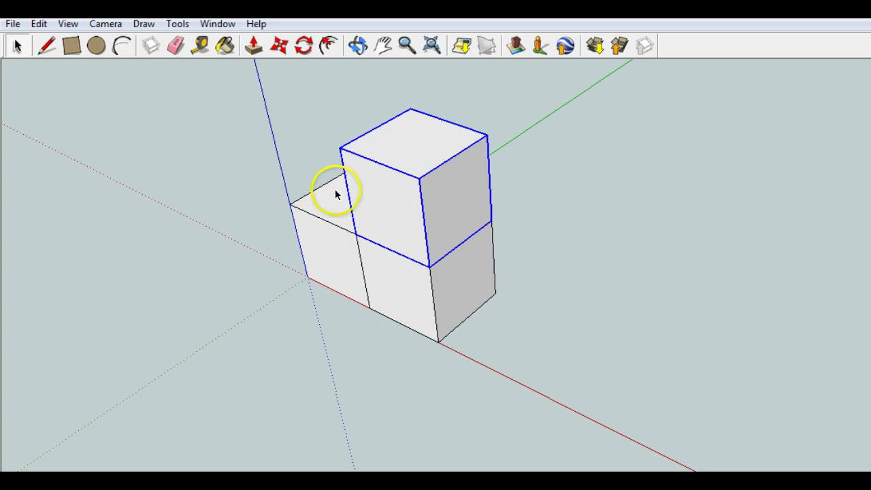
left_click(408, 296)
left_click(403, 287)
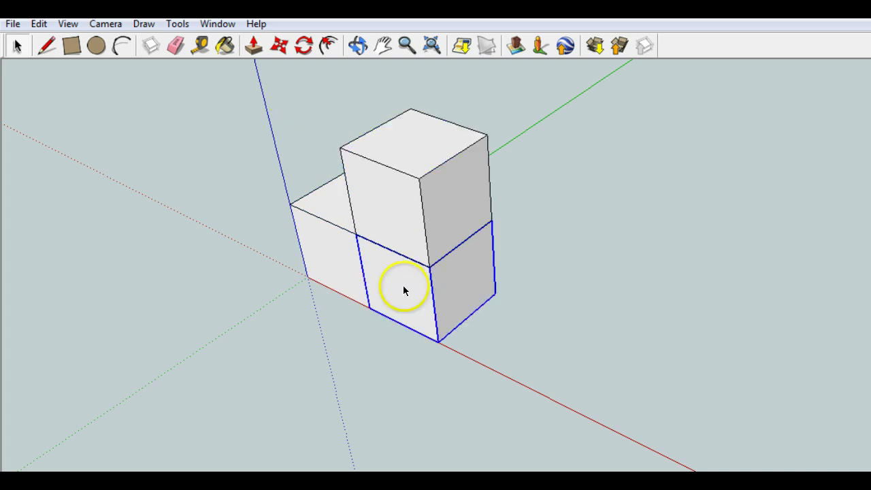
left_click(394, 209)
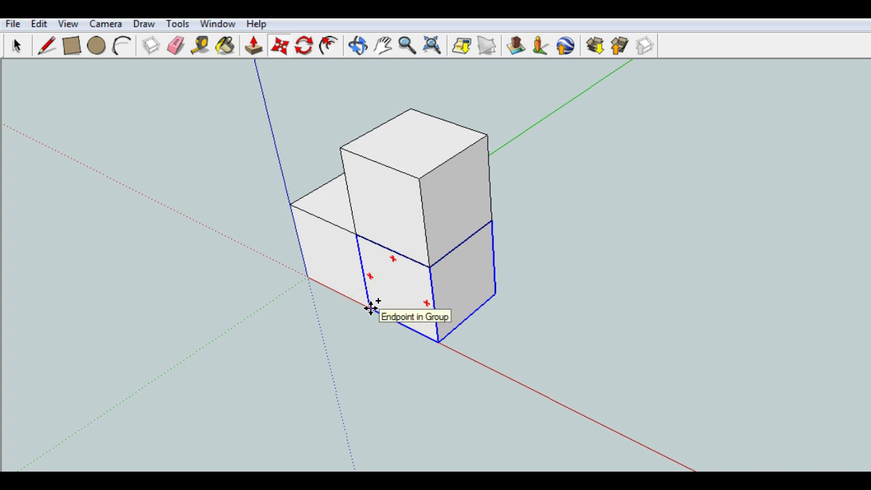
Step: Copy the lower cube toward the viewer and snap its corner flush against the other cubes
left_click_drag(368, 310, 292, 367)
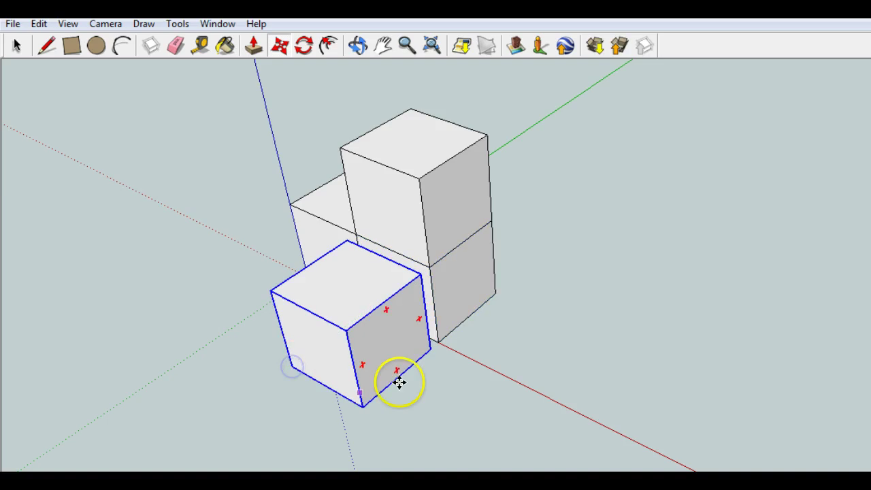
mouse_move(424, 353)
left_mouse_down()
mouse_move(403, 363)
mouse_move(429, 352)
mouse_move(432, 338)
left_mouse_up()
left_click(759, 266)
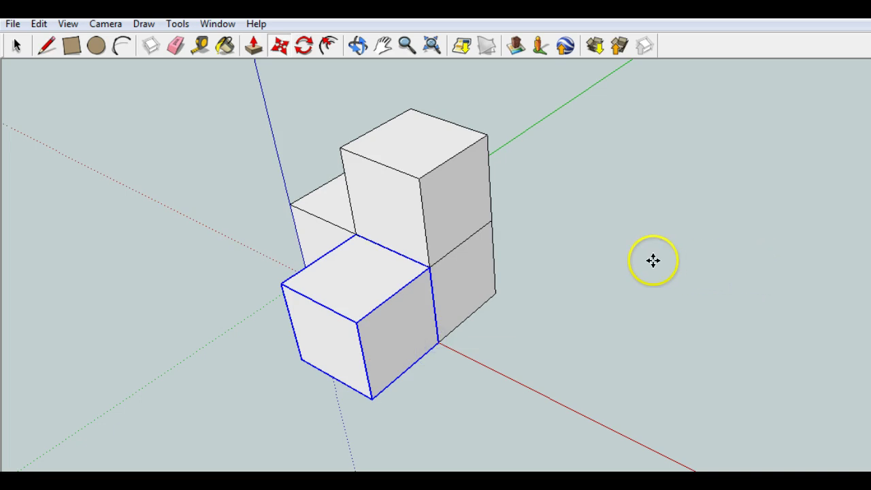
middle_click_drag(547, 256, 233, 185)
Step: Orbit around the four-cube L-shaped block to view it from several angles
middle_click_drag(641, 235, 817, 304)
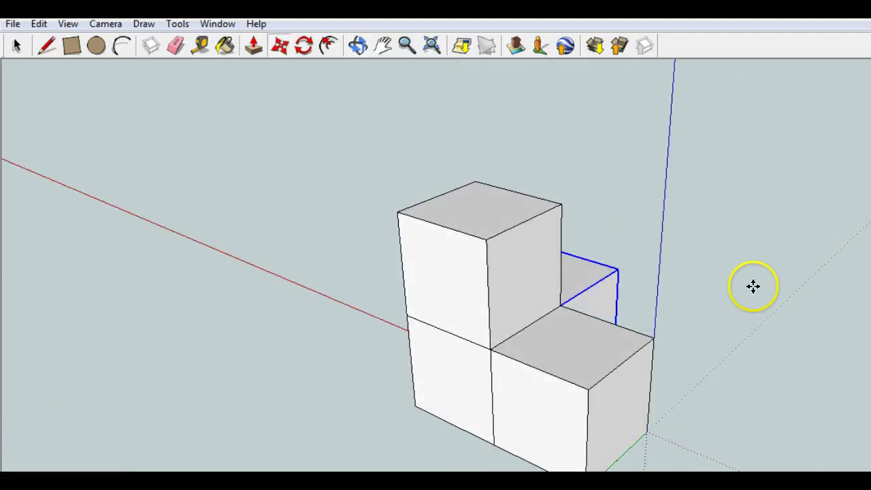
middle_click_drag(742, 294, 470, 334)
middle_click_drag(782, 309, 749, 306)
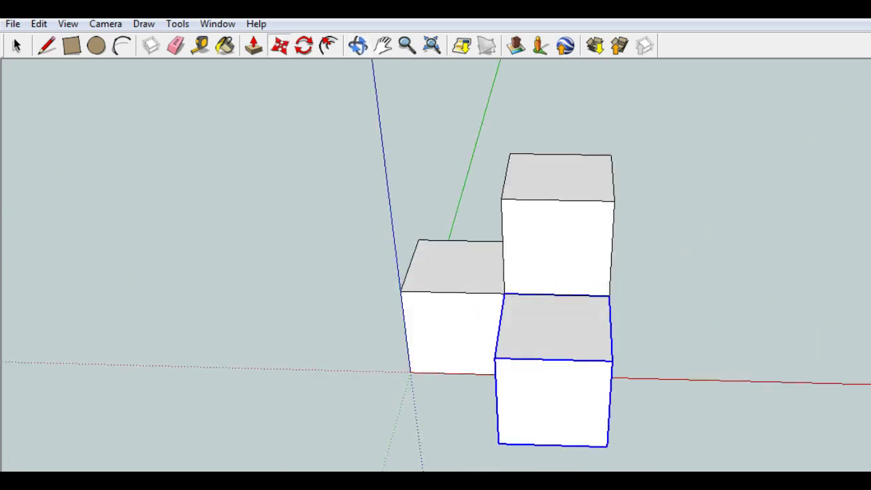
middle_click_drag(813, 298, 603, 302)
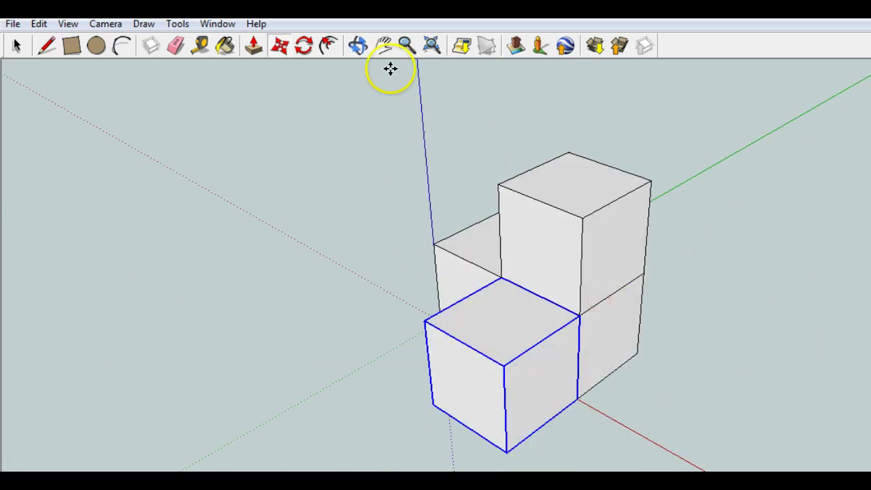
key("o")
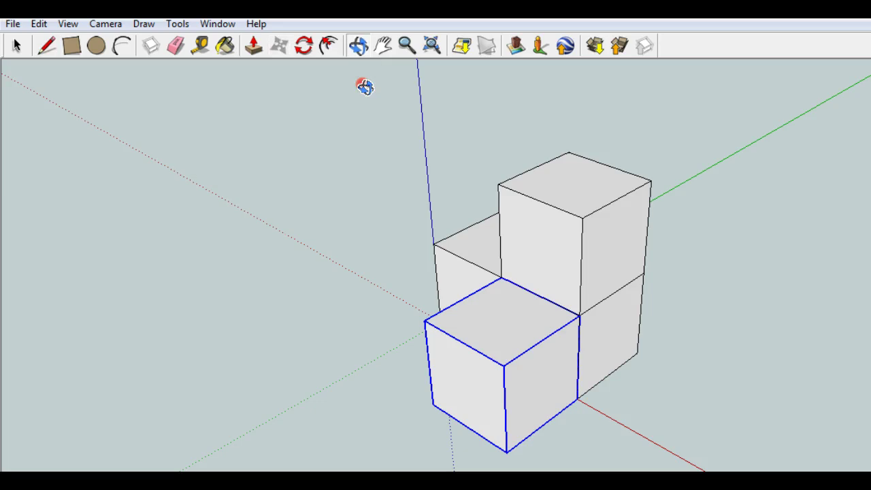
left_click(359, 45)
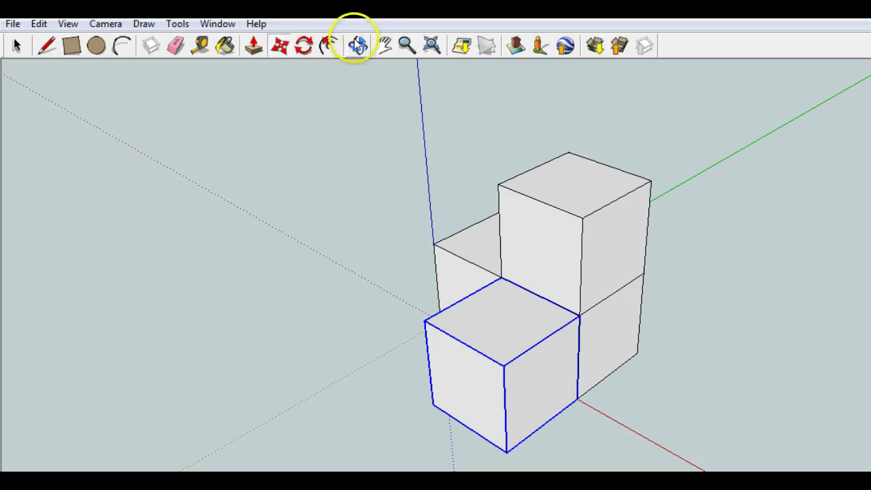
key("m")
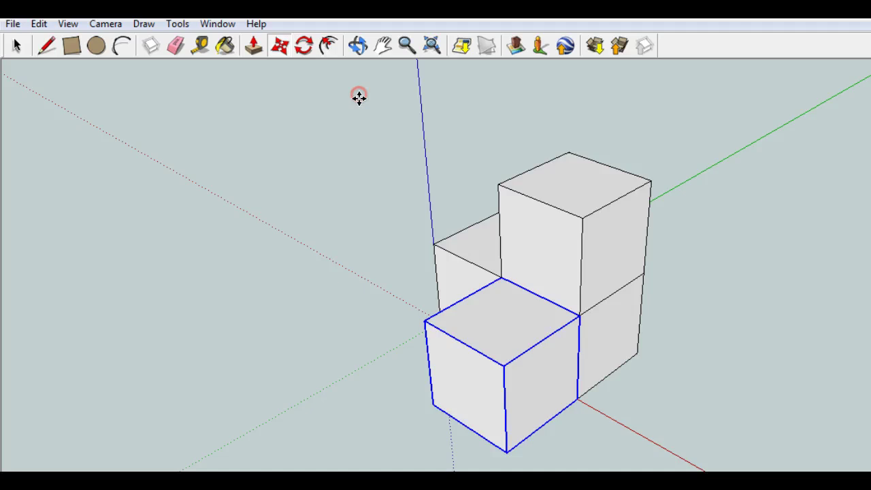
middle_click_drag(603, 220, 272, 247)
middle_click_drag(632, 267, 401, 288)
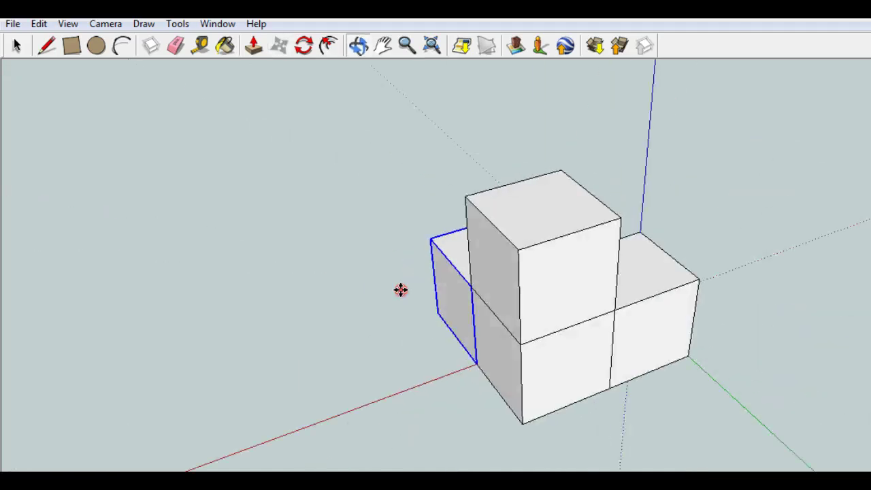
left_click(737, 300)
middle_click_drag(737, 299, 414, 200)
middle_click_drag(525, 276, 451, 298)
Step: Zoom in and out repeatedly on the four-cube block
scroll(587, 312, "down", 3)
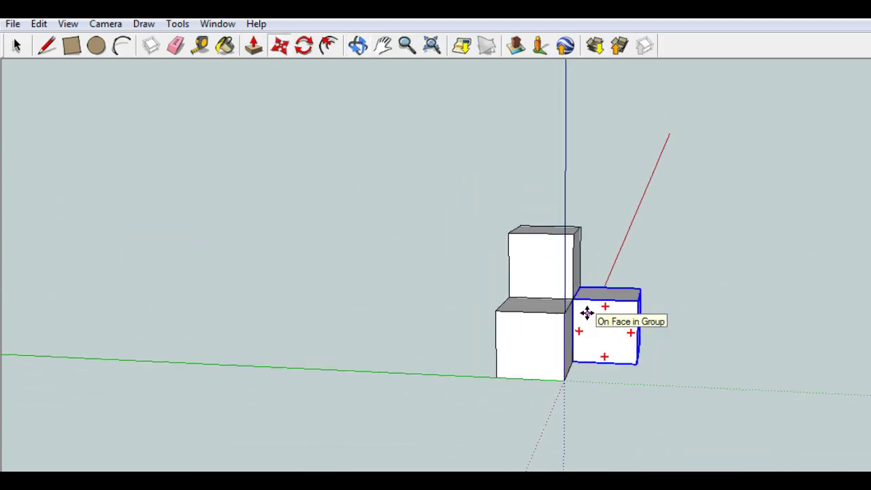
scroll(587, 312, "up", 3)
scroll(587, 312, "down", 2)
scroll(586, 312, "up", 2)
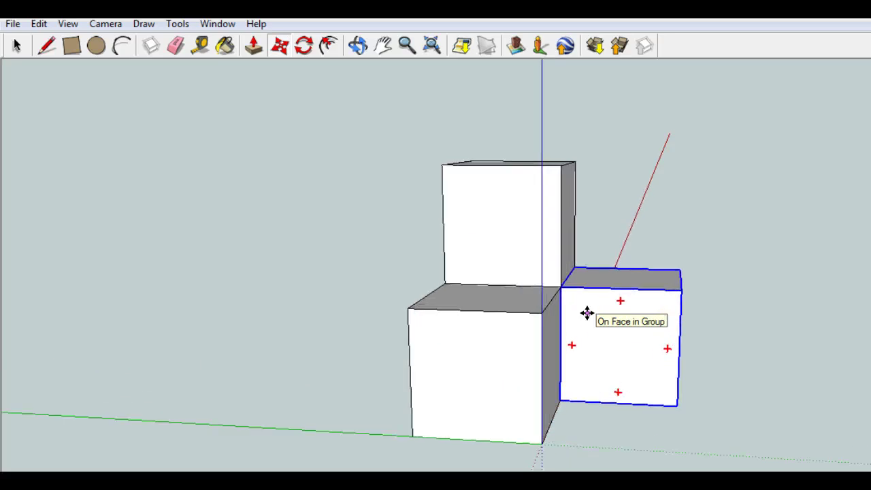
scroll(587, 312, "down", 3)
scroll(587, 313, "up", 2)
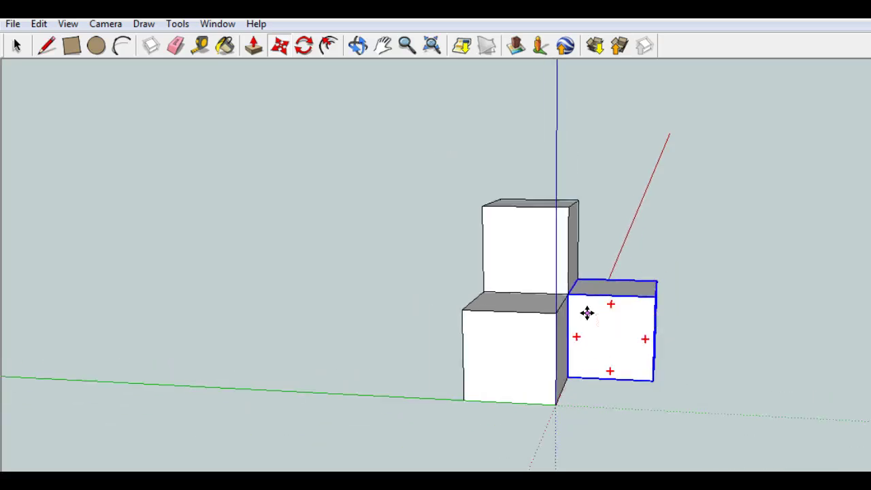
scroll(587, 312, "down", 2)
scroll(586, 313, "up", 4)
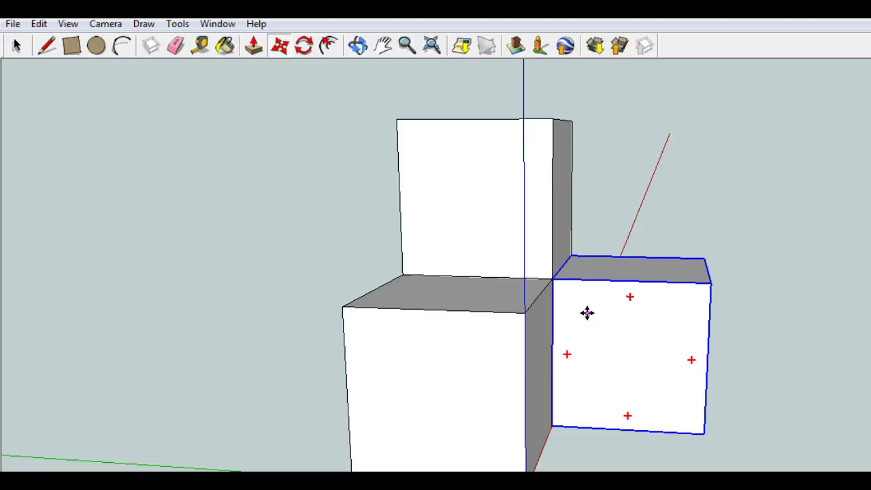
scroll(587, 313, "down", 2)
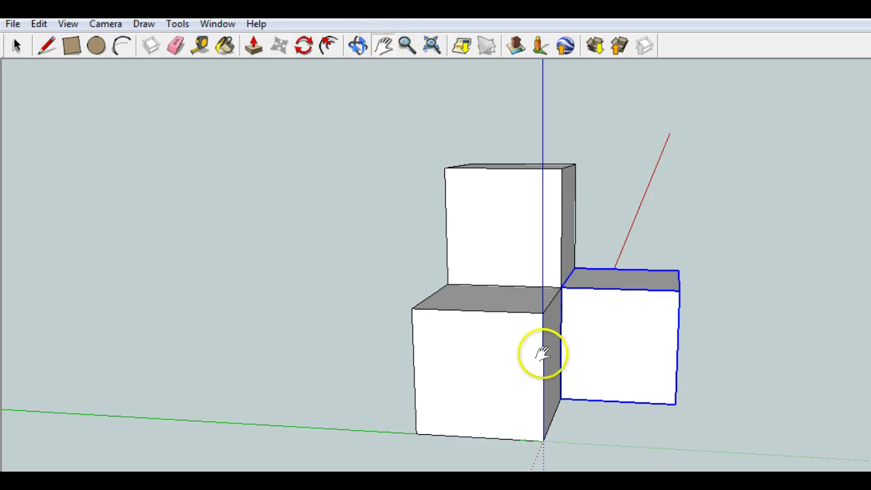
Step: Pan the view so the cube block slides left across the screen, then orbit it slightly
left_click_drag(543, 353, 759, 340)
mouse_move(642, 340)
left_mouse_down()
mouse_move(364, 331)
mouse_move(754, 313)
mouse_move(282, 292)
mouse_move(537, 303)
left_mouse_up()
left_click(372, 52)
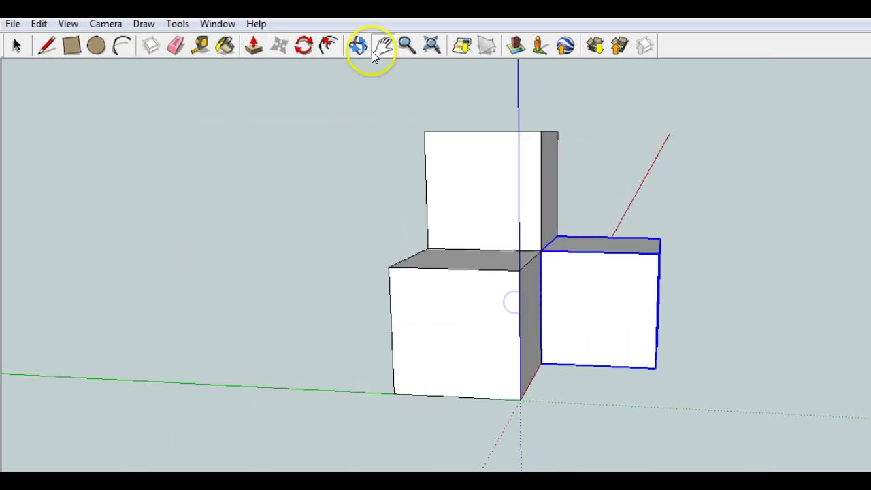
left_click_drag(605, 296, 356, 288)
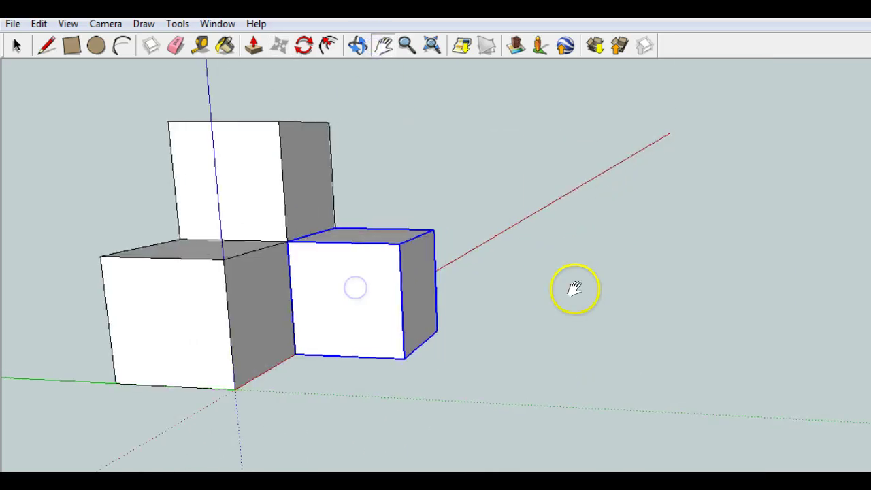
middle_click_drag(578, 292, 184, 310)
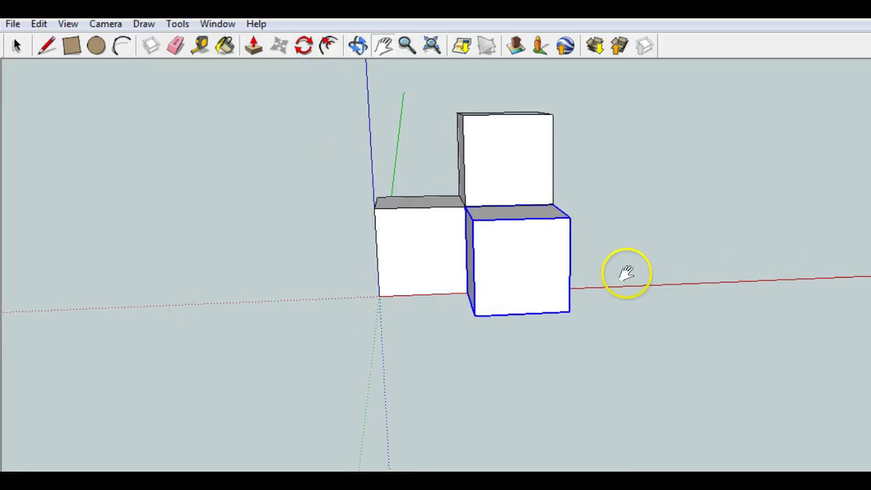
Step: Dismiss the '0.skb access denied' warning and orbit to a raised three-quarter view of the cubes
scroll(520, 306, "up", 2)
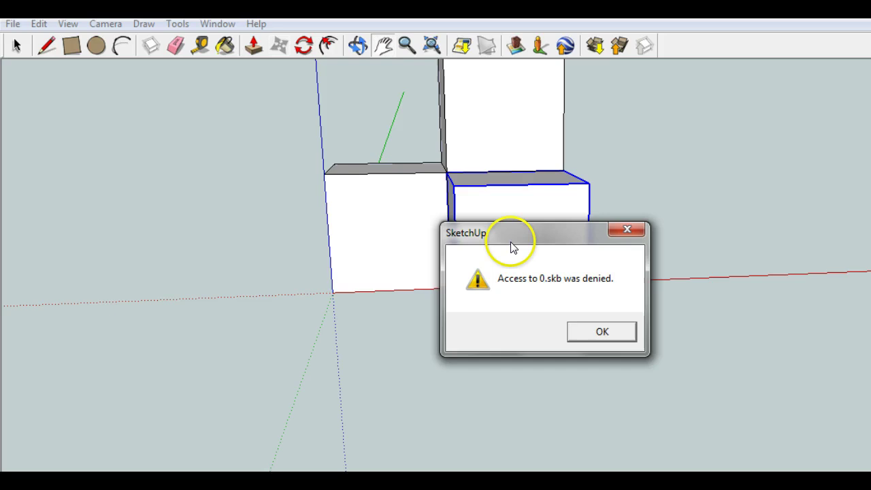
left_click(599, 331)
middle_click_drag(516, 218, 331, 239)
middle_click_drag(655, 236, 660, 234, "shift")
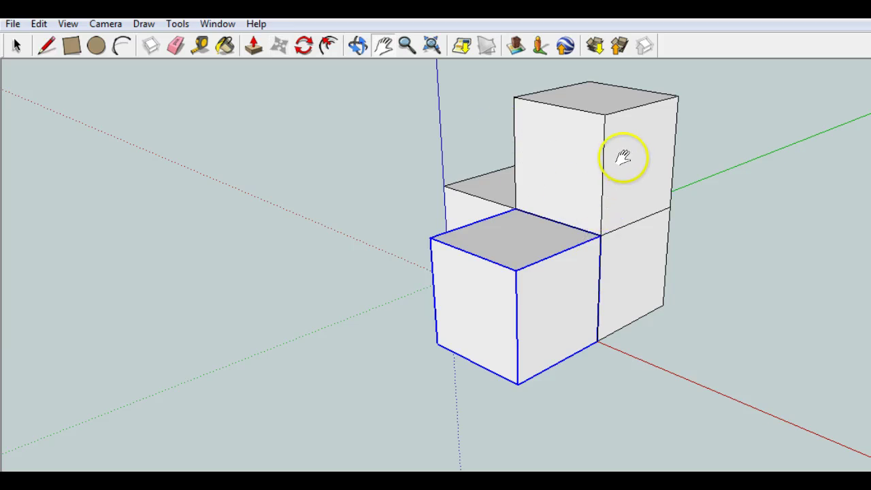
Step: Orbit around the four-cube block until it is seen from a low, front-on angle
middle_click_drag(680, 245, 360, 307)
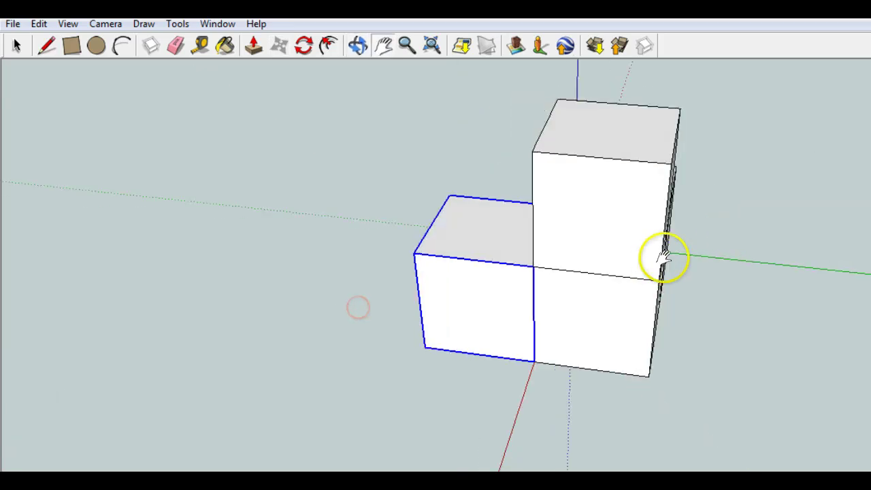
middle_click_drag(661, 252, 450, 284)
middle_click_drag(801, 267, 789, 297)
left_click(474, 189)
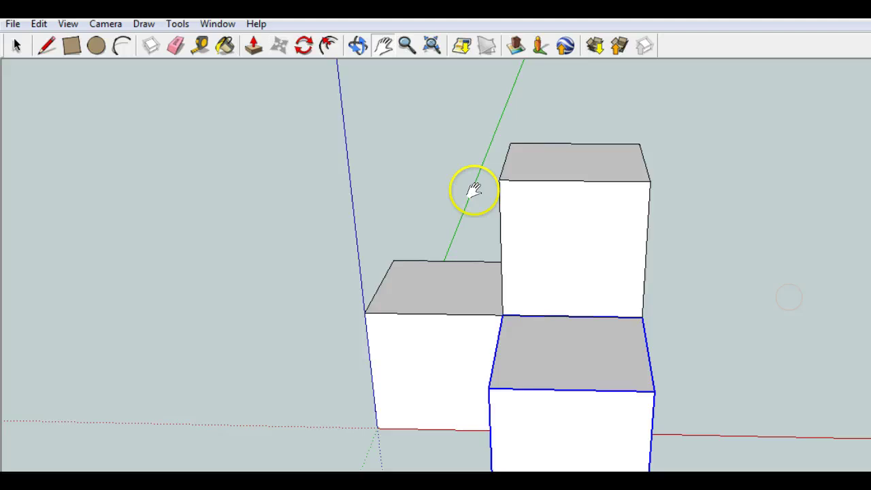